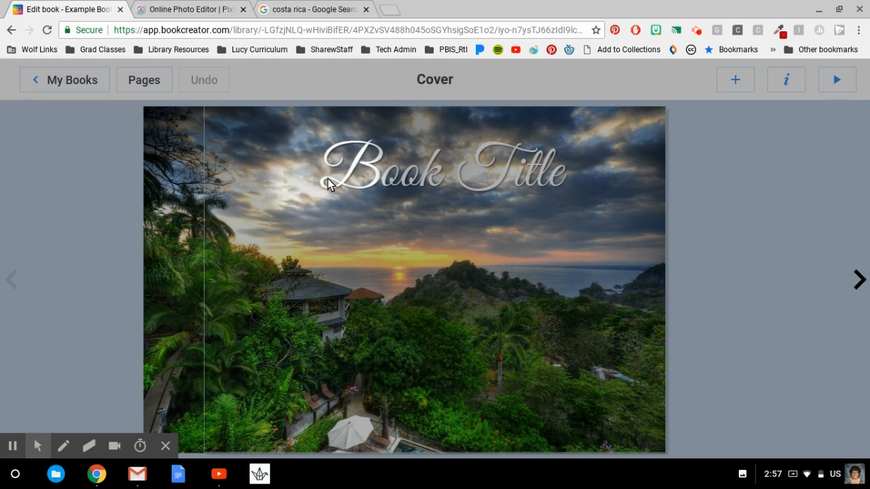
Switch to the Costa Rica Google Images results and show the save and copy options for the HDR sunset photo.
click(210, 10)
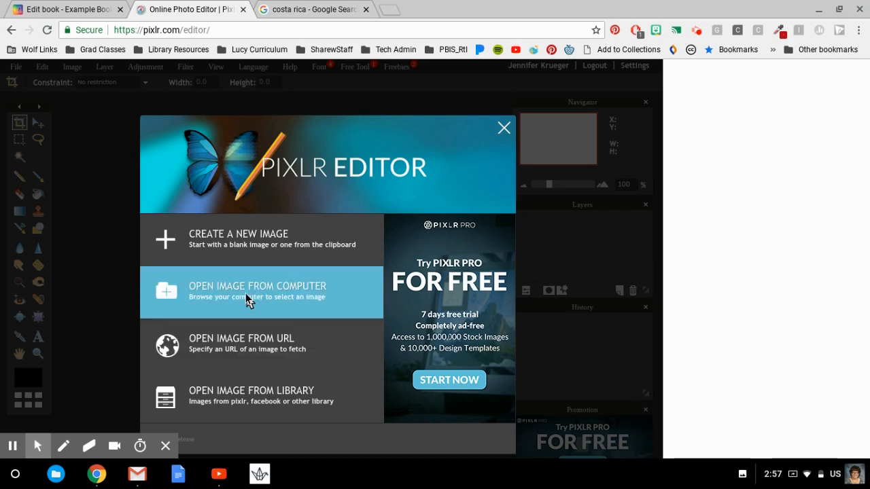
click(324, 7)
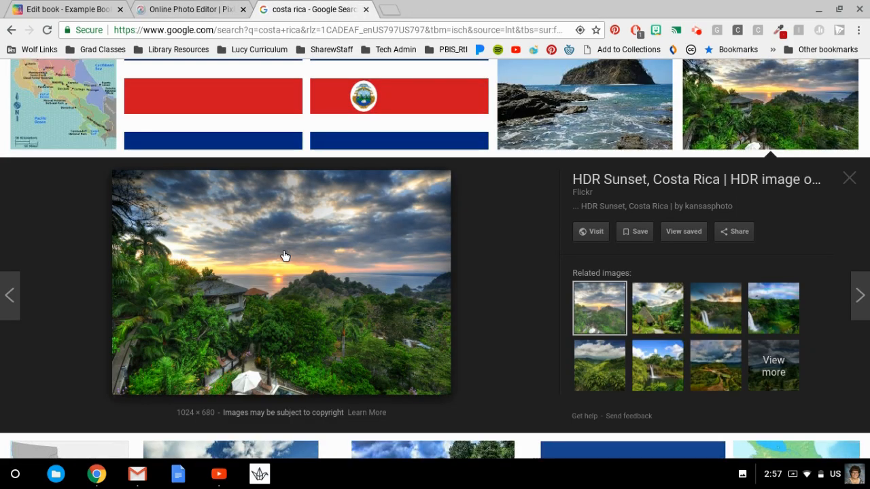
right_click(285, 256)
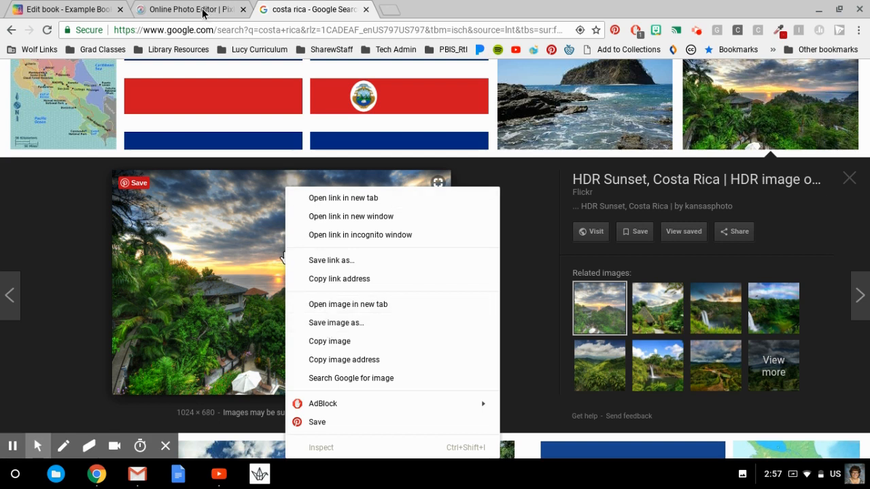
Open costa rica.jpg from the computer's recent files in Pixlr Editor and close the image again.
click(203, 13)
click(250, 299)
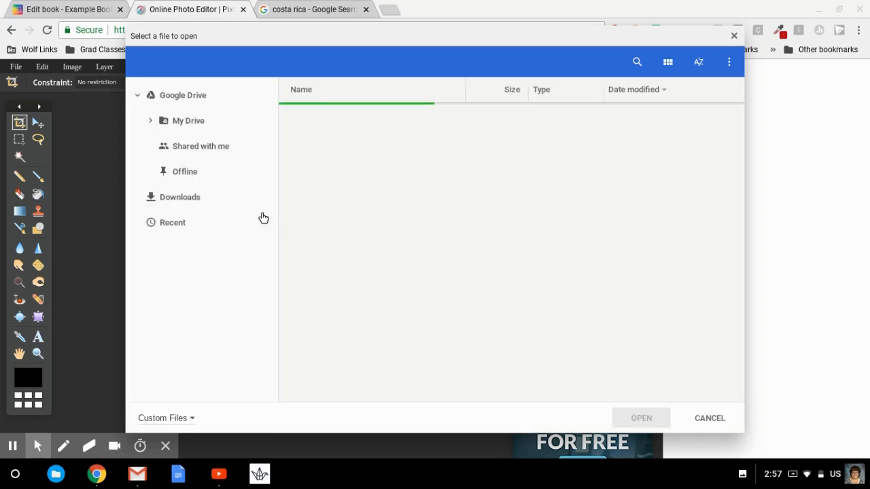
scroll(231, 349, down, 10)
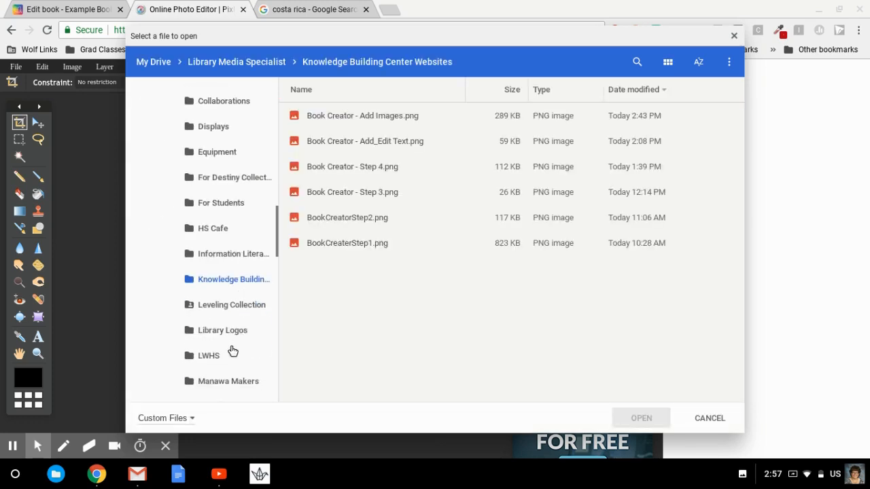
scroll(227, 346, down, 10)
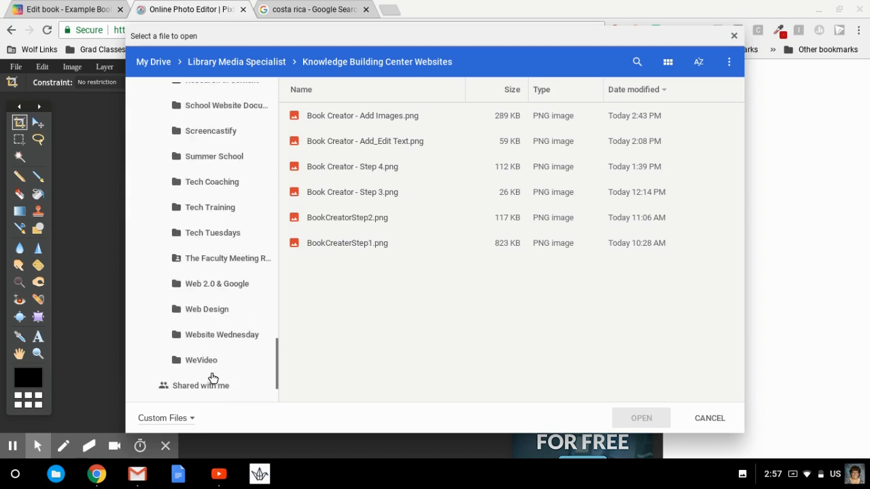
click(166, 388)
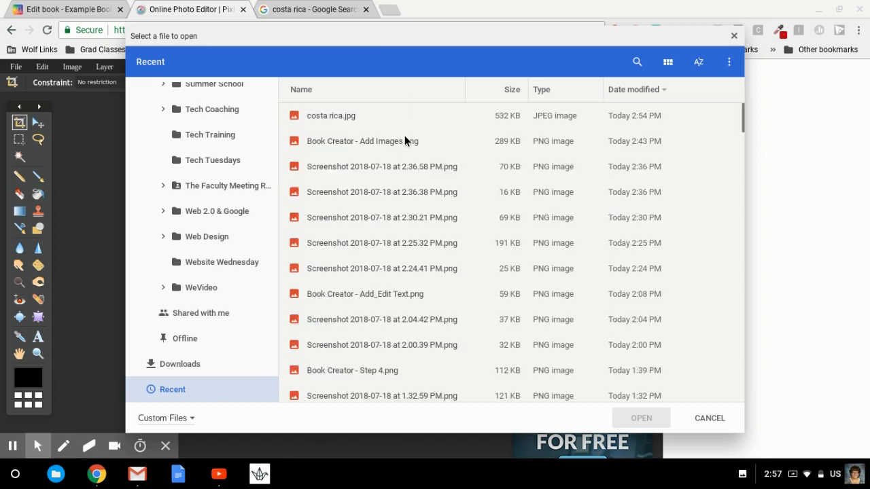
click(348, 116)
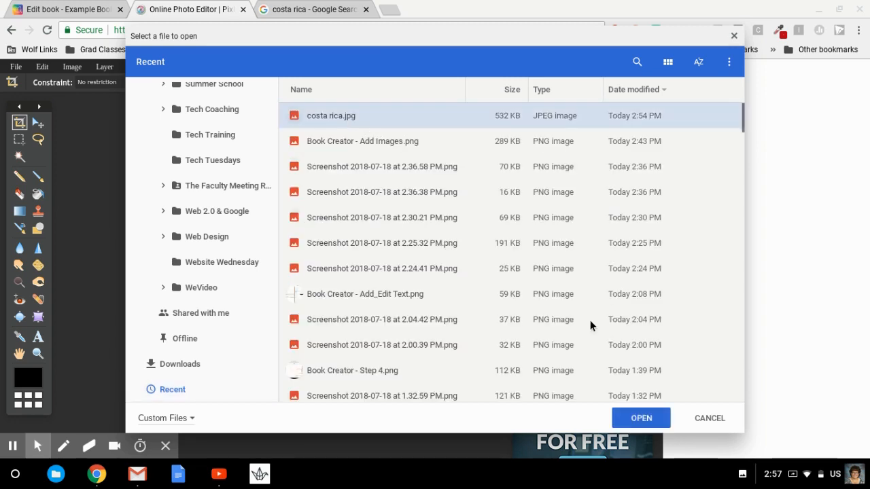
click(642, 419)
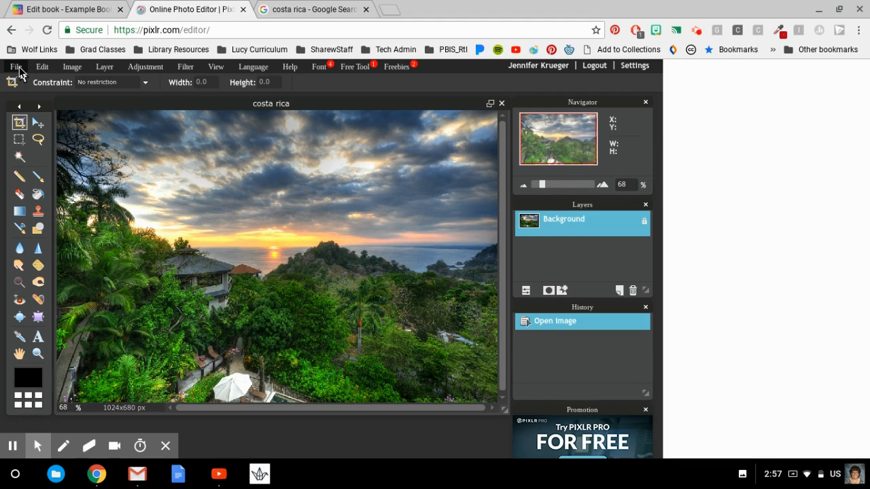
click(502, 104)
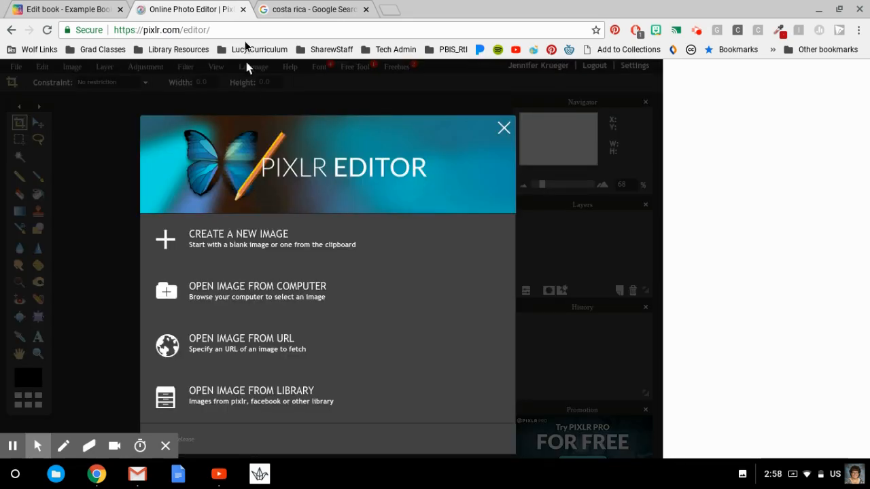
Copy the sunset photo's image address from Google Images and open it from that URL in Pixlr Editor.
click(289, 12)
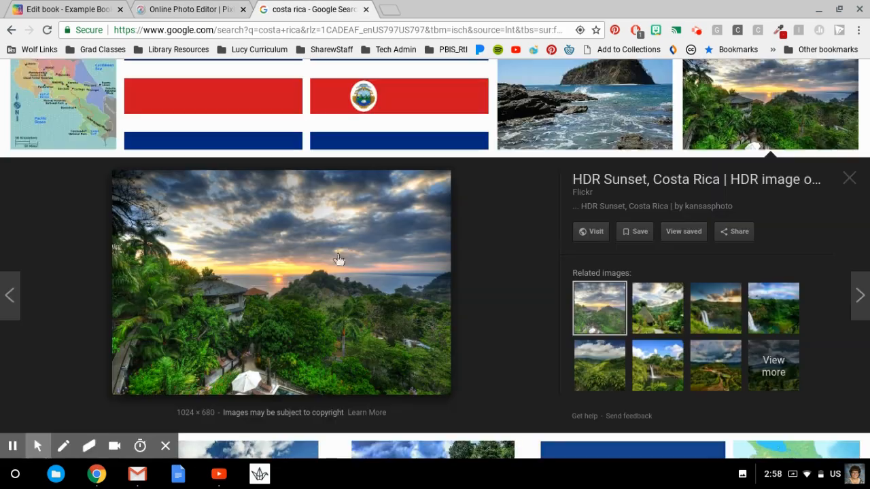
right_click(285, 274)
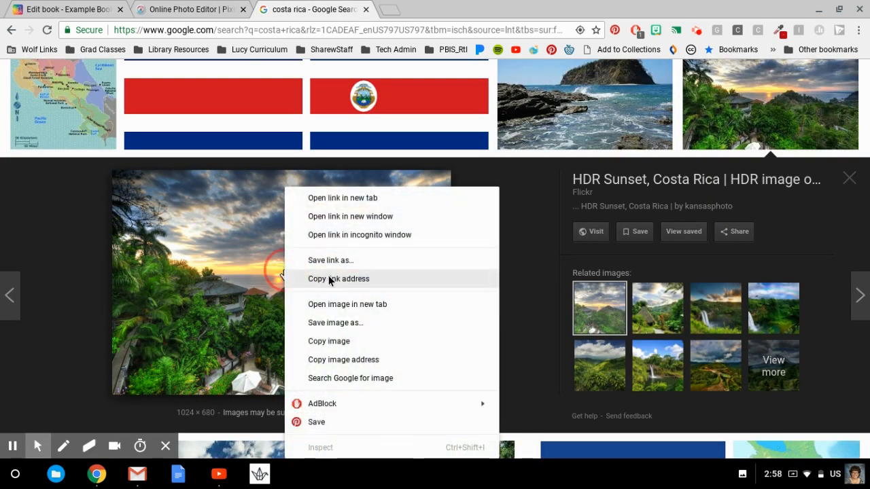
click(342, 353)
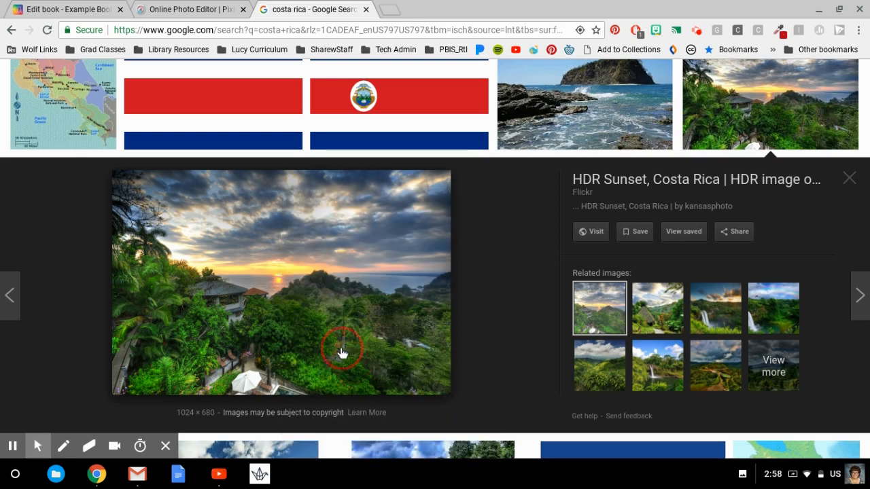
click(170, 11)
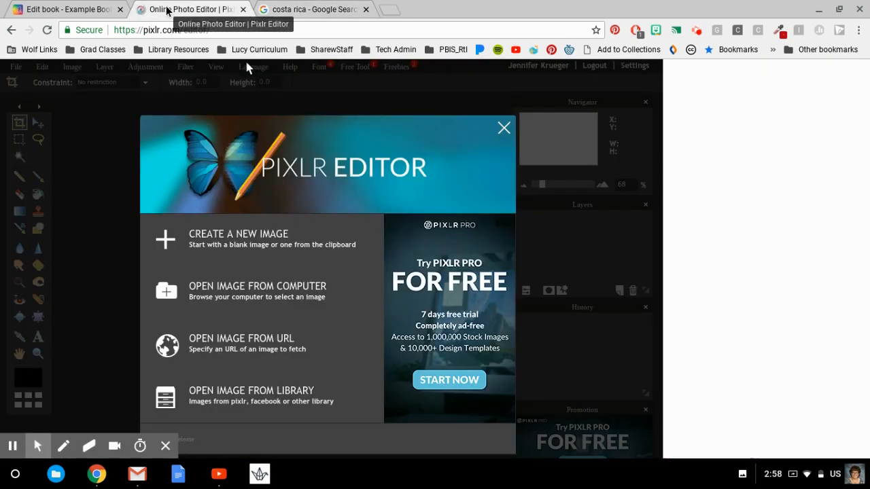
click(257, 354)
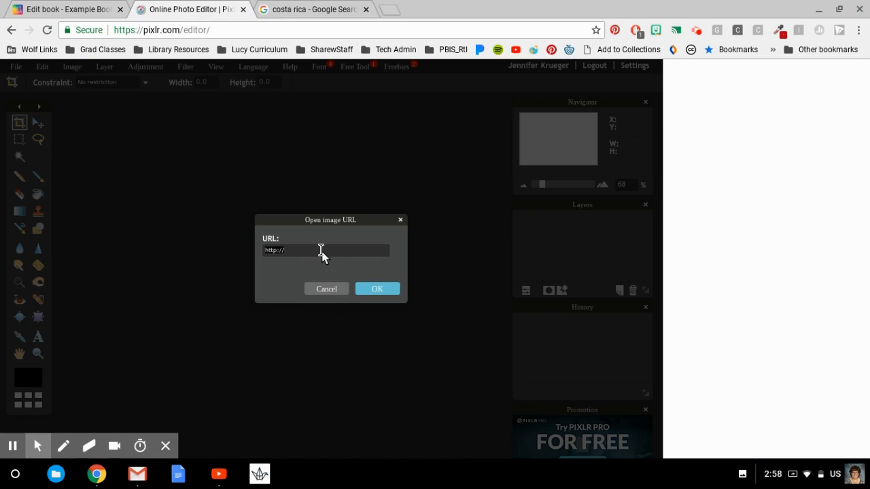
key(ctrl+v)
click(388, 293)
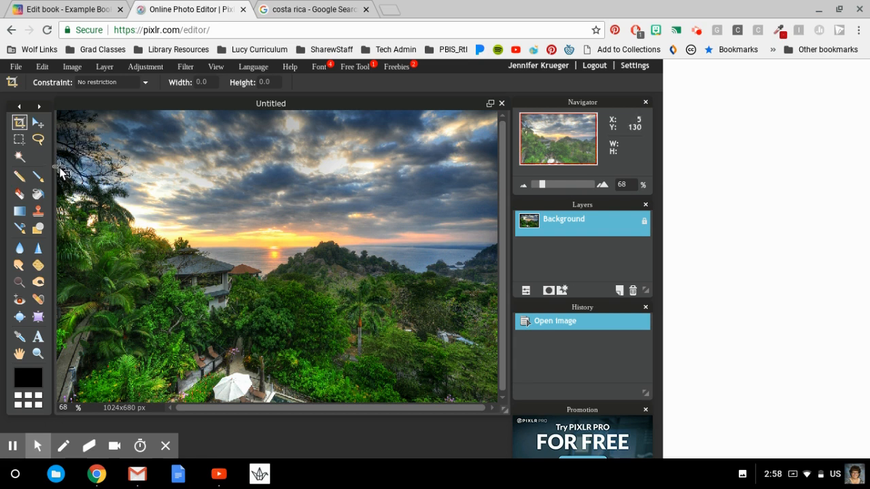
Crop the photo to a full-width horizontal band of about 1013 by 369 px around the sunset and apply the crop.
drag(60, 168, 506, 326)
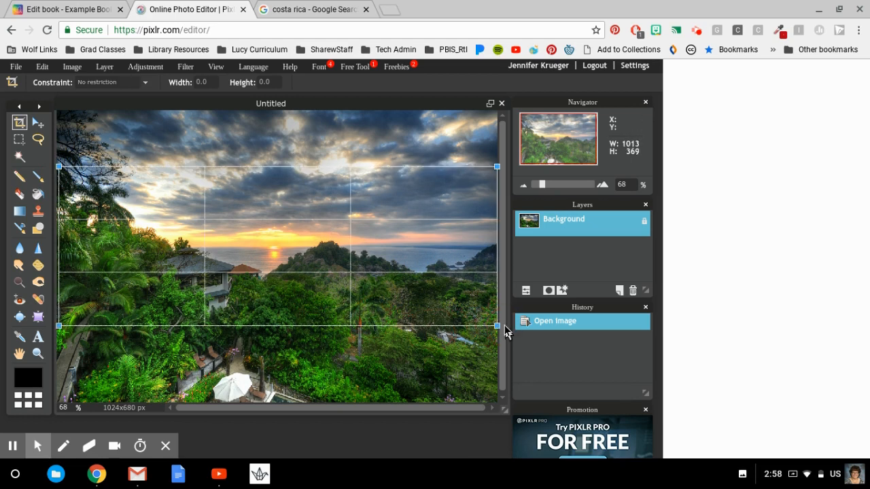
click(21, 128)
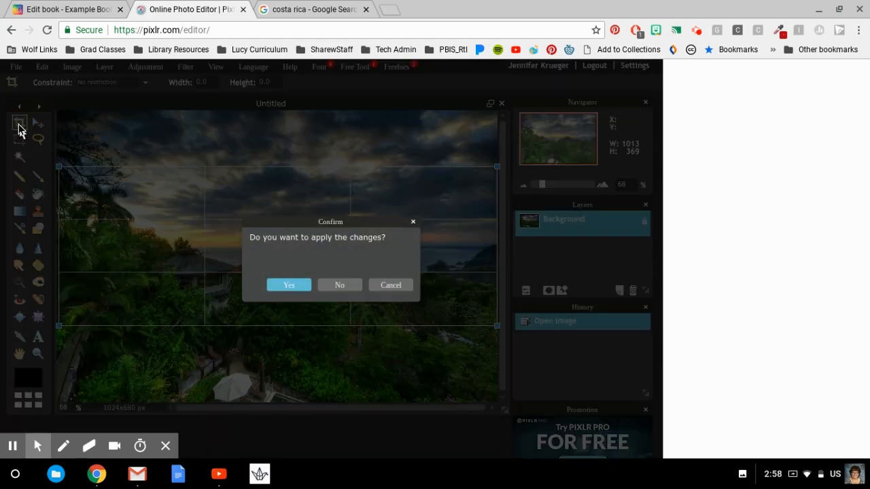
click(297, 288)
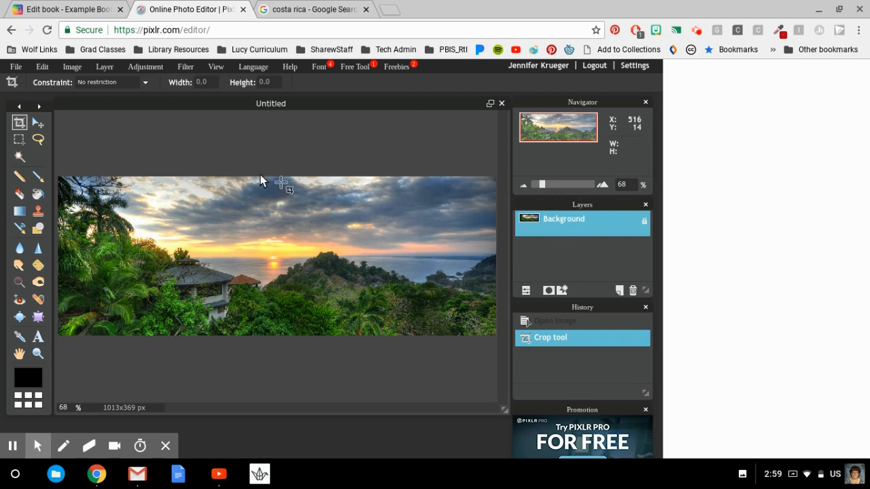
Save the cropped photo to Downloads as a JPEG named "Costa Rica Cropped" with quality 100.
click(16, 68)
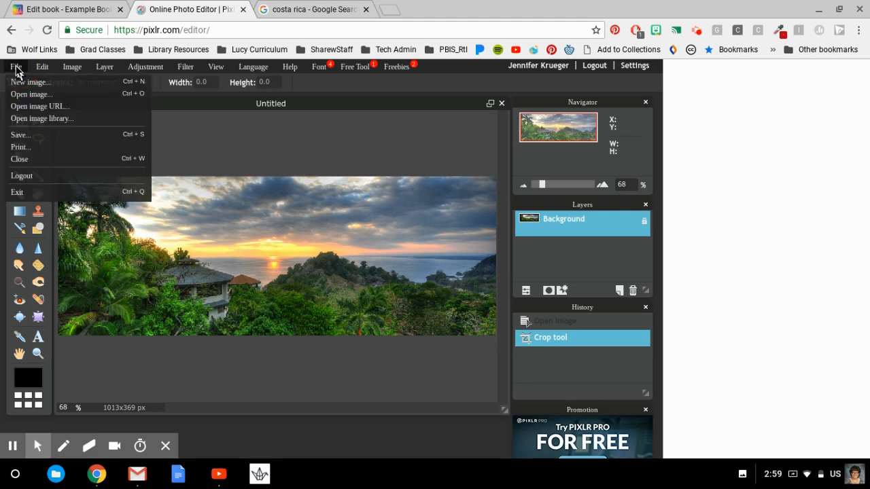
click(26, 140)
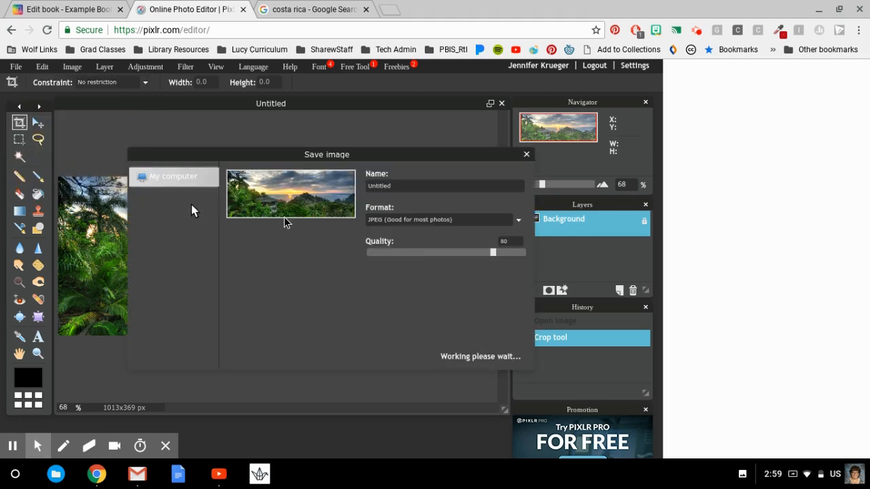
click(422, 185)
text(Costa Rica Cropp)
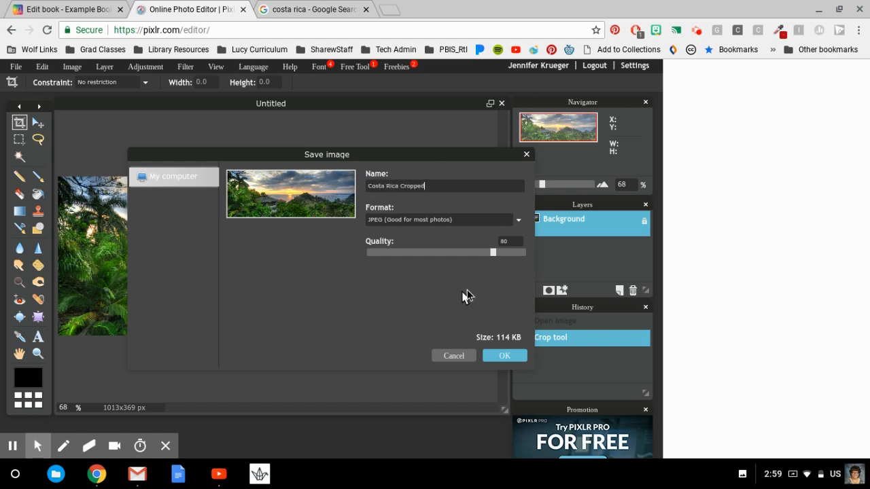
click(517, 220)
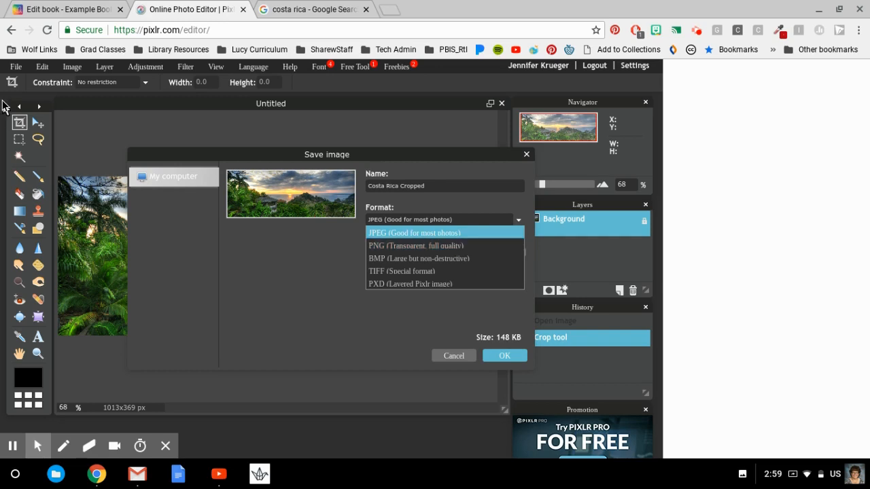
click(415, 233)
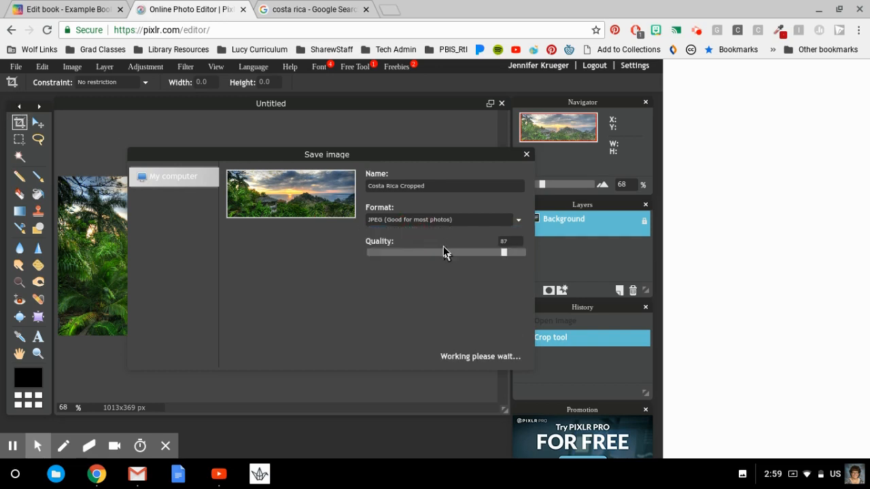
drag(502, 254, 535, 255)
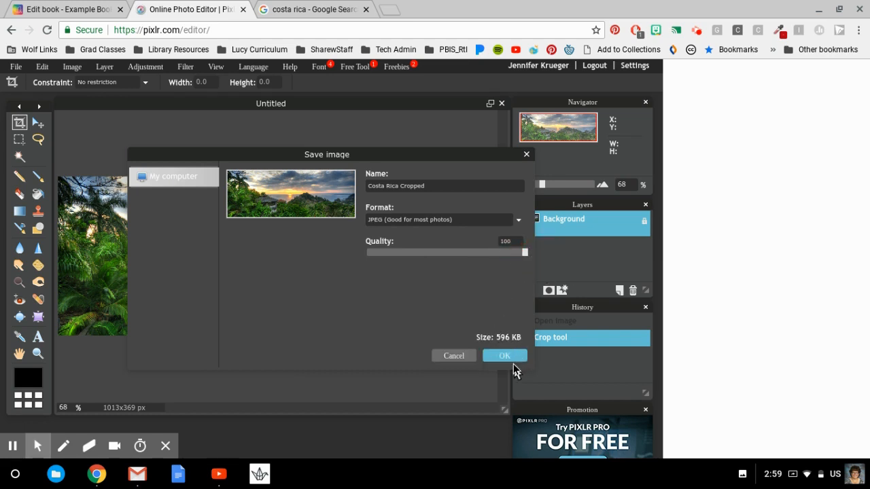
click(516, 354)
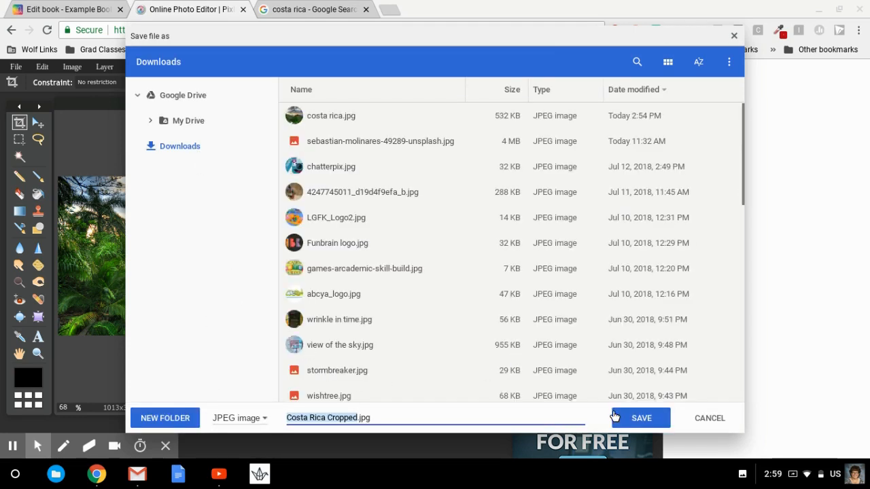
click(627, 426)
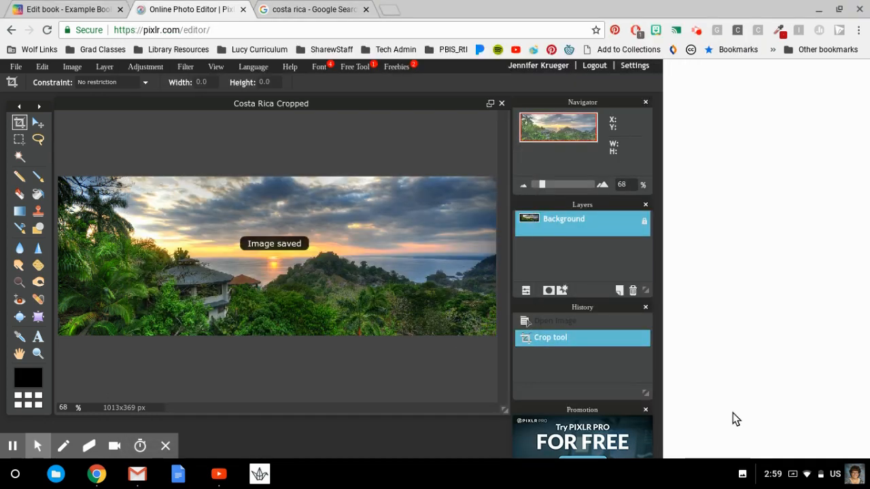
Switch to Book Creator and delete the large sunset photo from the book cover.
click(74, 9)
click(444, 299)
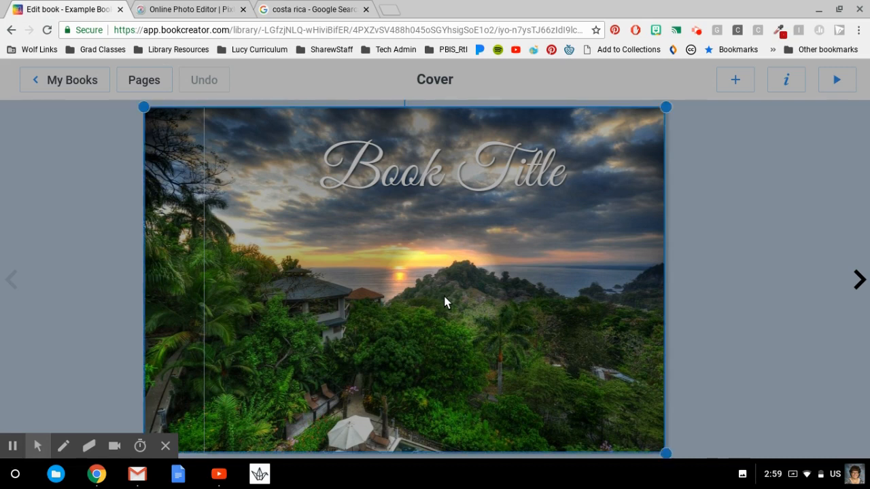
key(Delete)
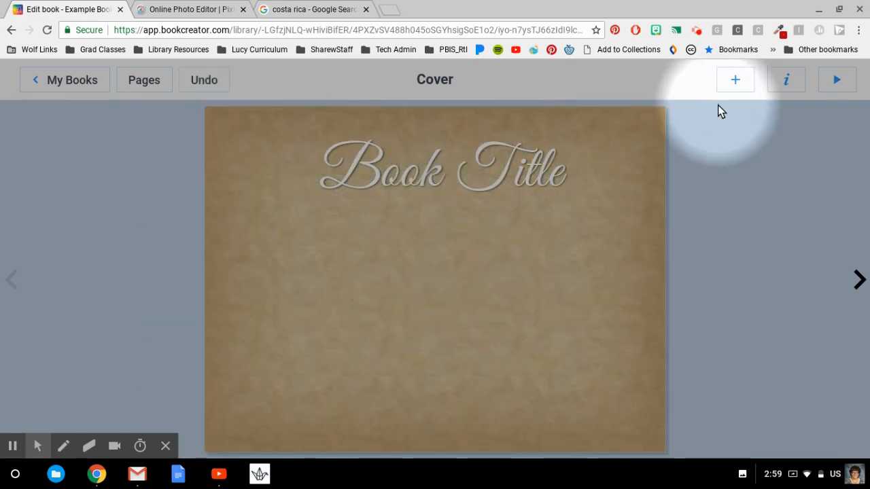
Import Costa Rica Cropped.jpg from Downloads onto the cover and move it down, clear of the book title.
click(734, 82)
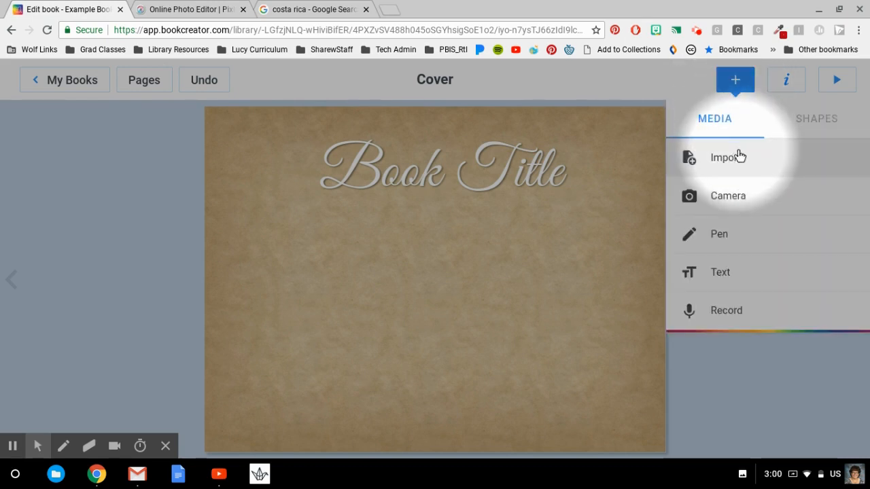
click(737, 158)
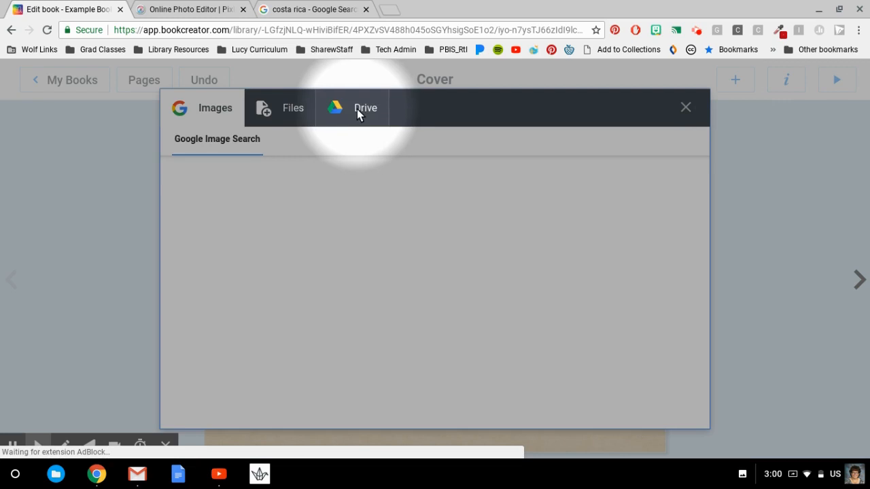
click(293, 108)
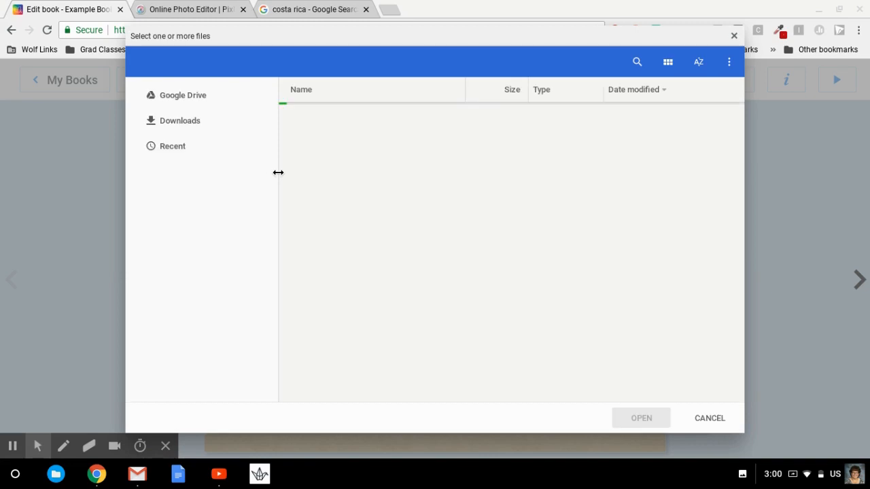
click(343, 116)
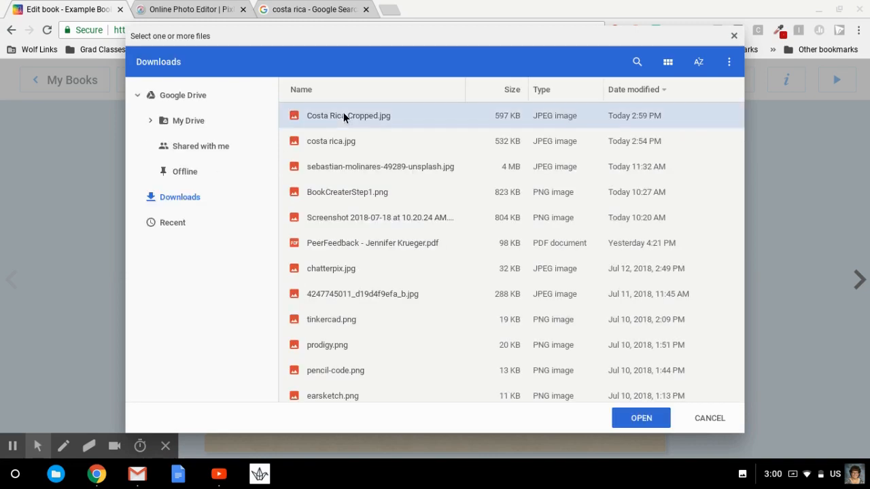
click(641, 418)
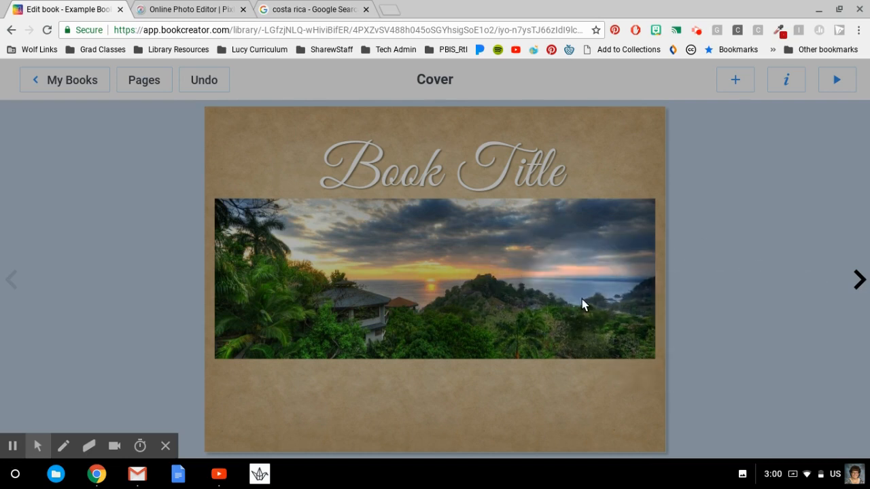
drag(566, 296, 566, 340)
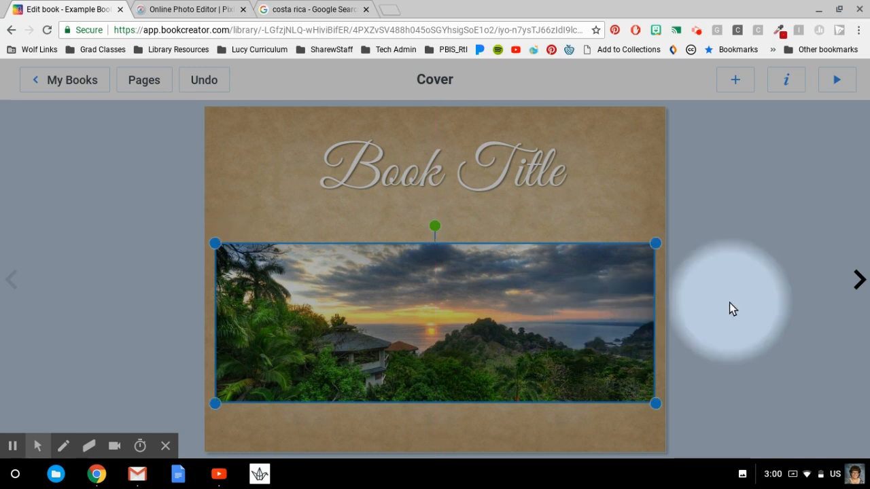